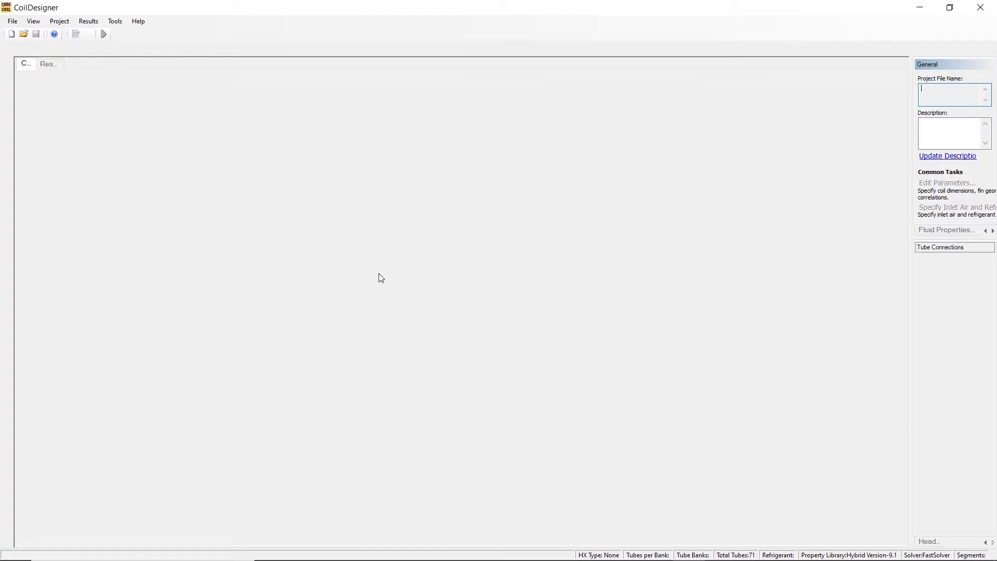
Step: Start a new Micro-channel, Serpentine coil with the Fast Solver, 10 segments per tube, default tube dimensions, flat fins, R134a and moist air
click(11, 35)
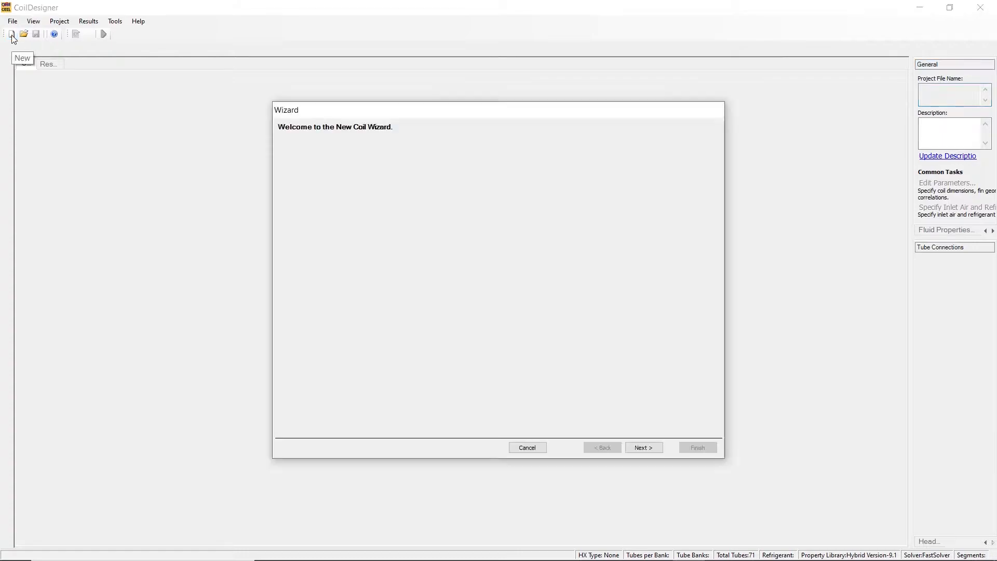
click(650, 448)
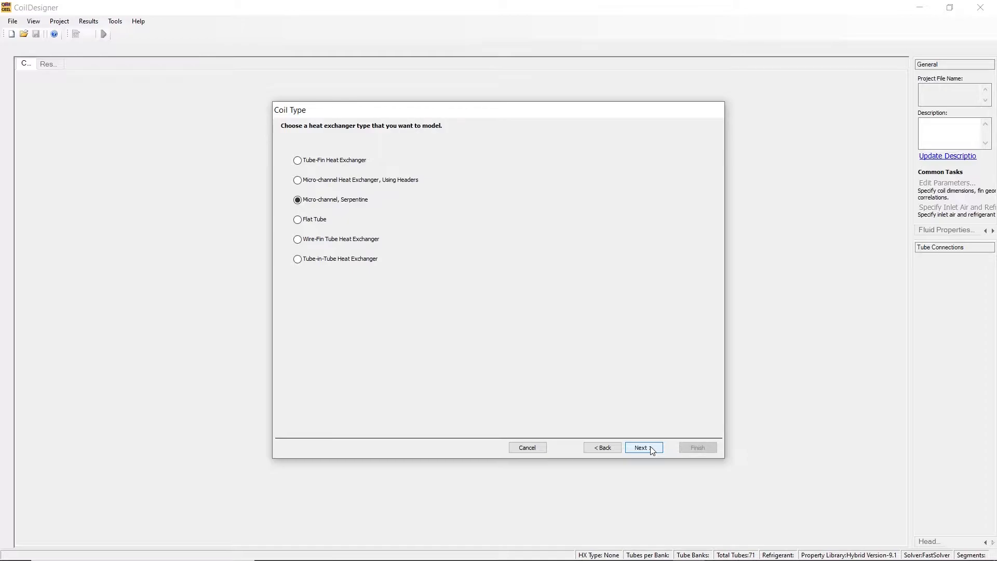
click(643, 448)
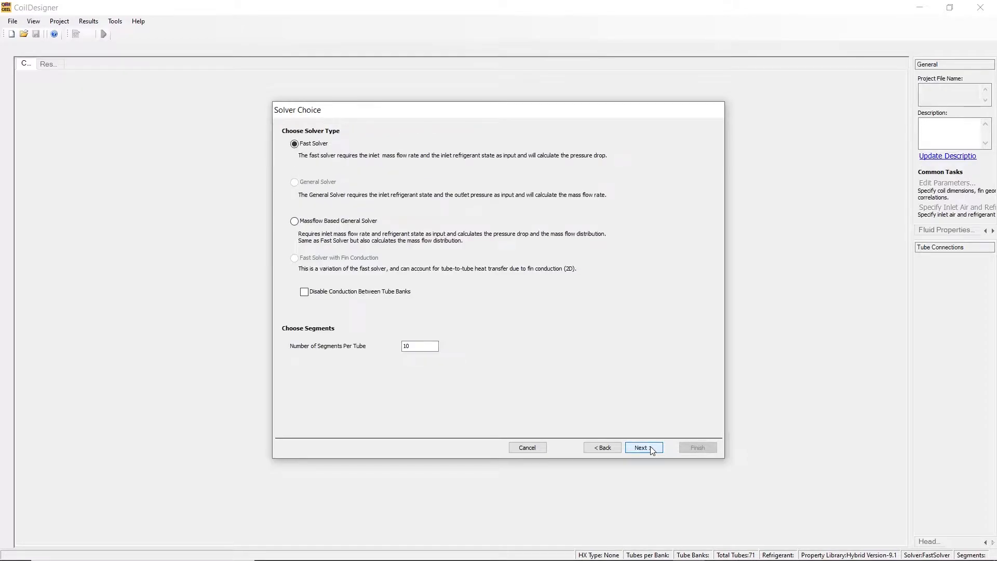
click(643, 448)
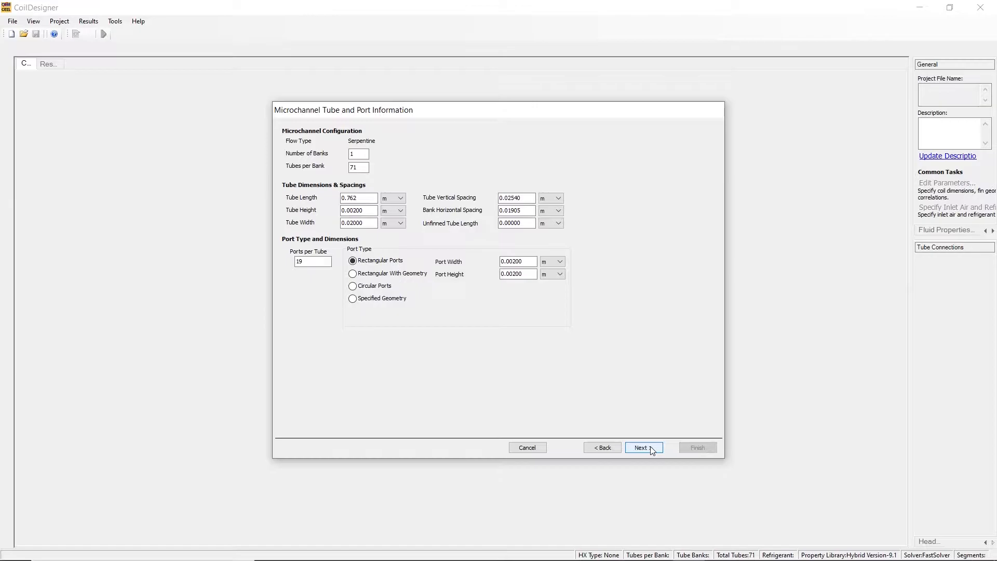
click(653, 451)
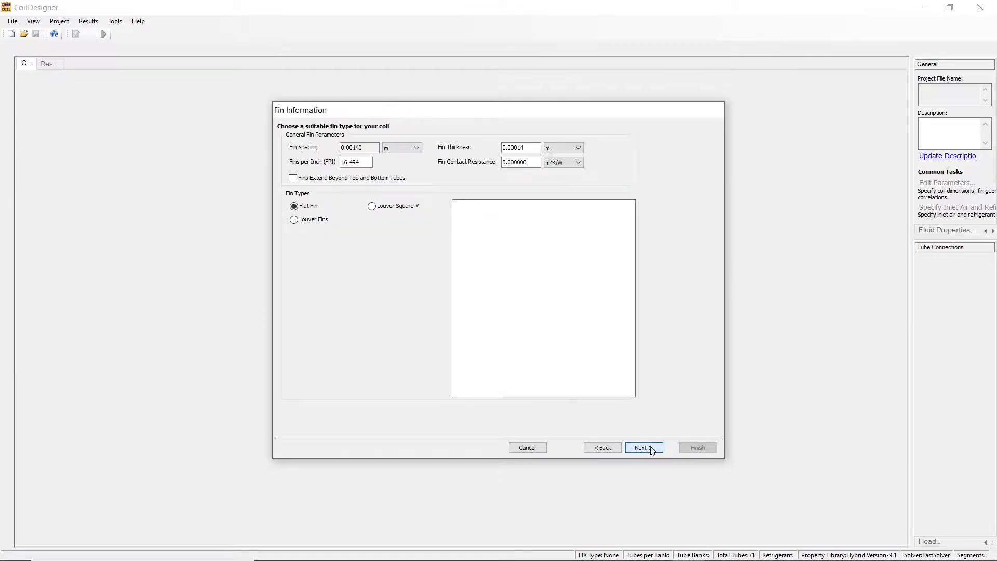
click(652, 451)
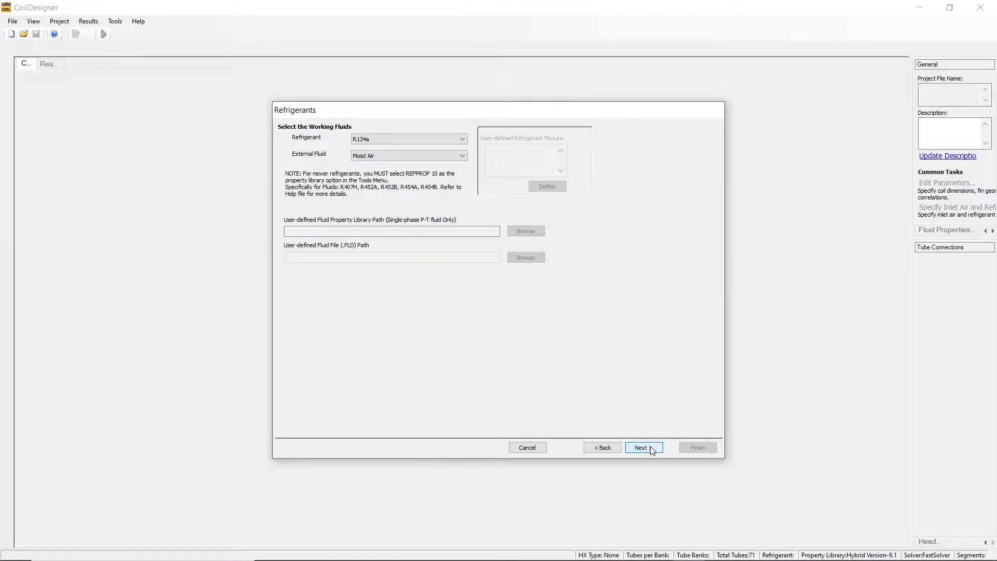
click(652, 451)
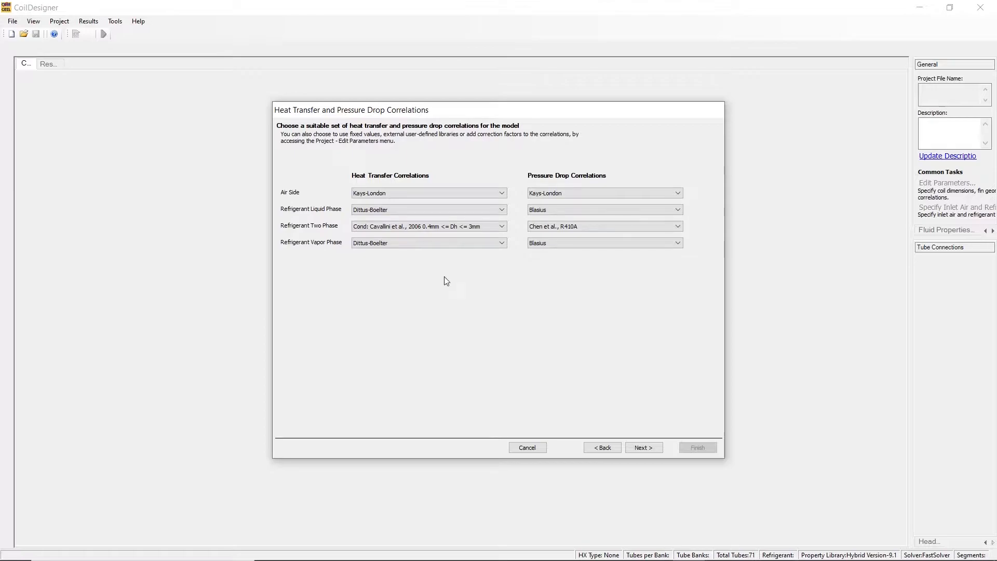
Step: Keep Kays-London as the air-side heat transfer correlation, accept the other default correlations and finish creating the coil
click(503, 200)
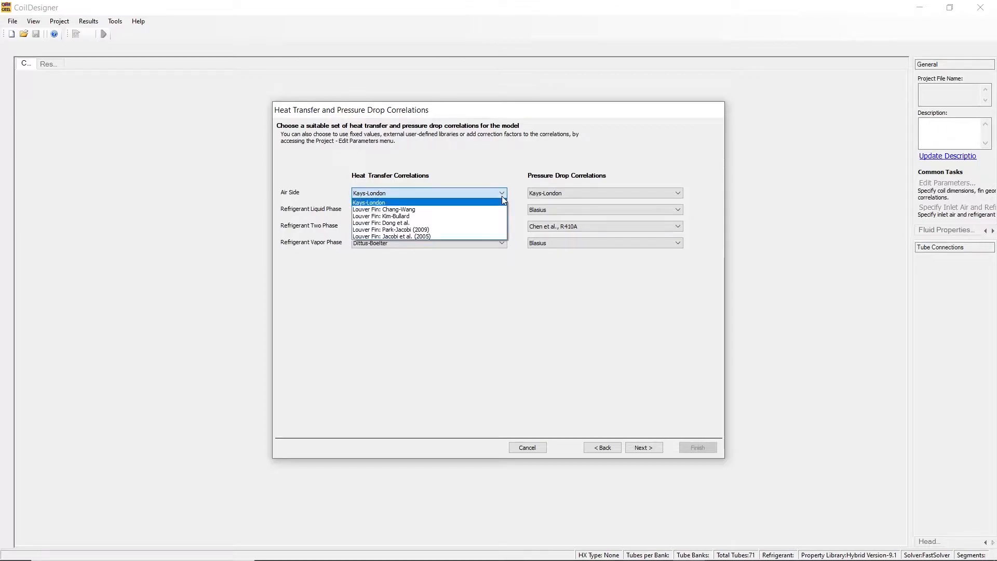
click(503, 200)
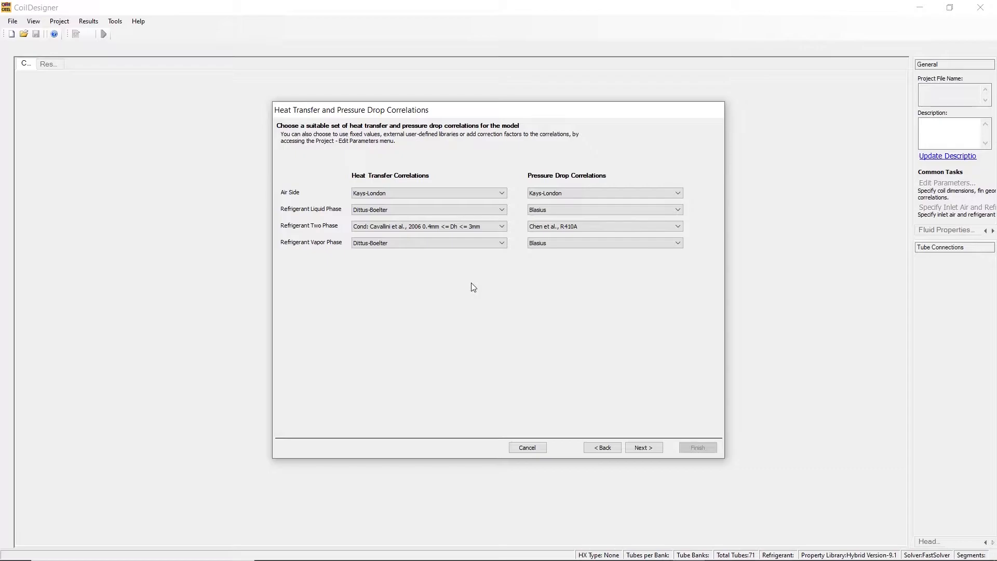
click(654, 448)
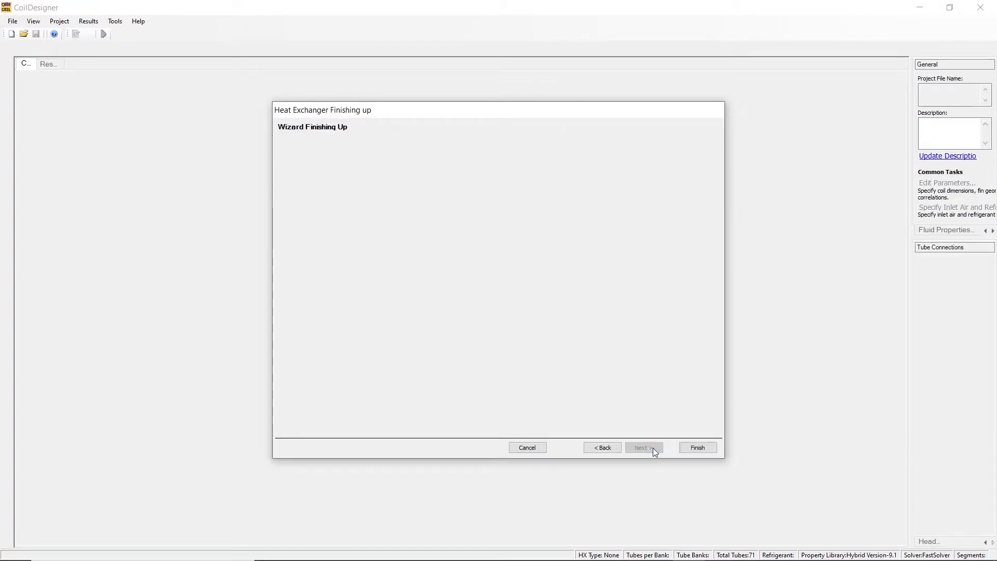
click(691, 448)
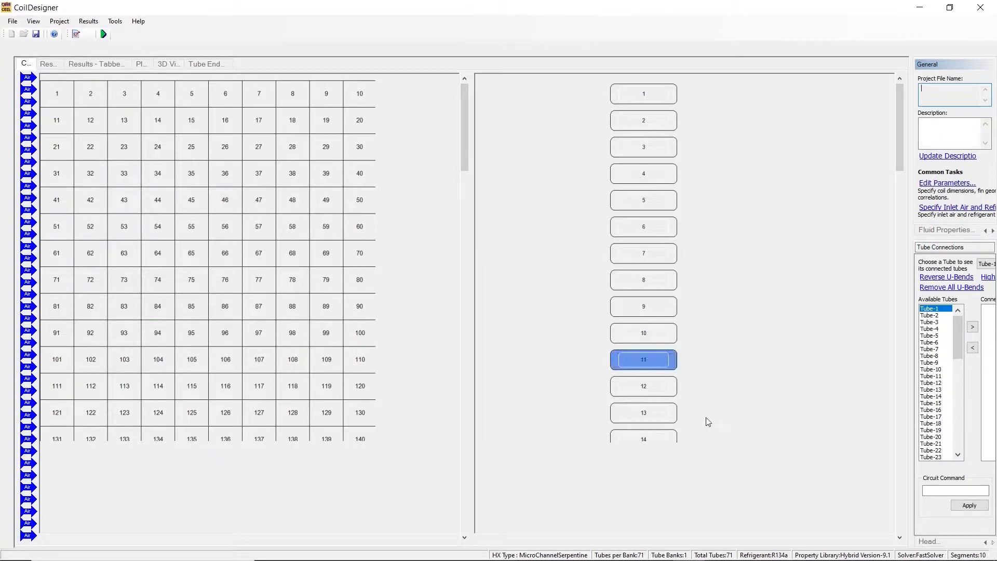
Step: Review the heat transfer and pressure drop correlations and their correction factors in the coil's parameters
click(930, 185)
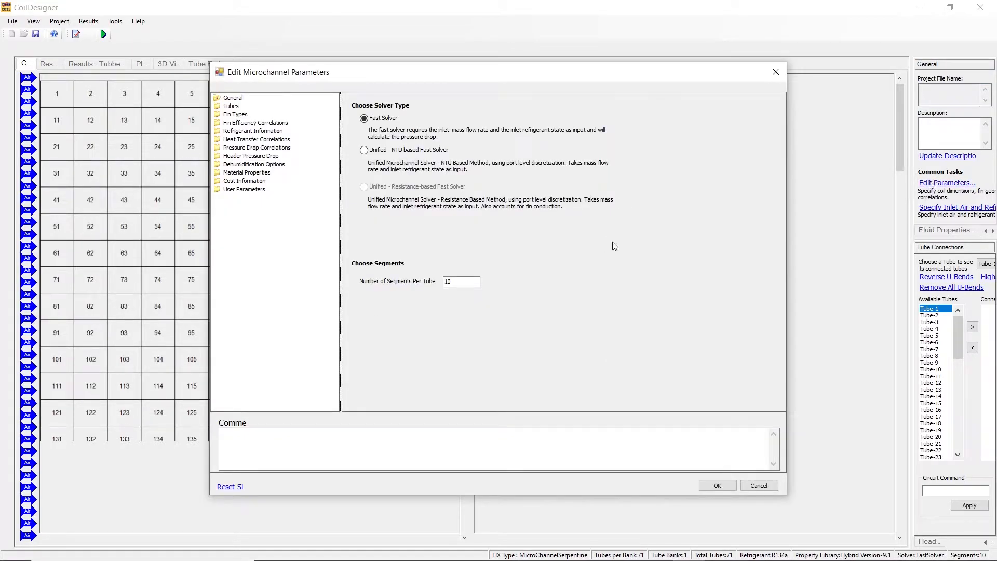
click(286, 141)
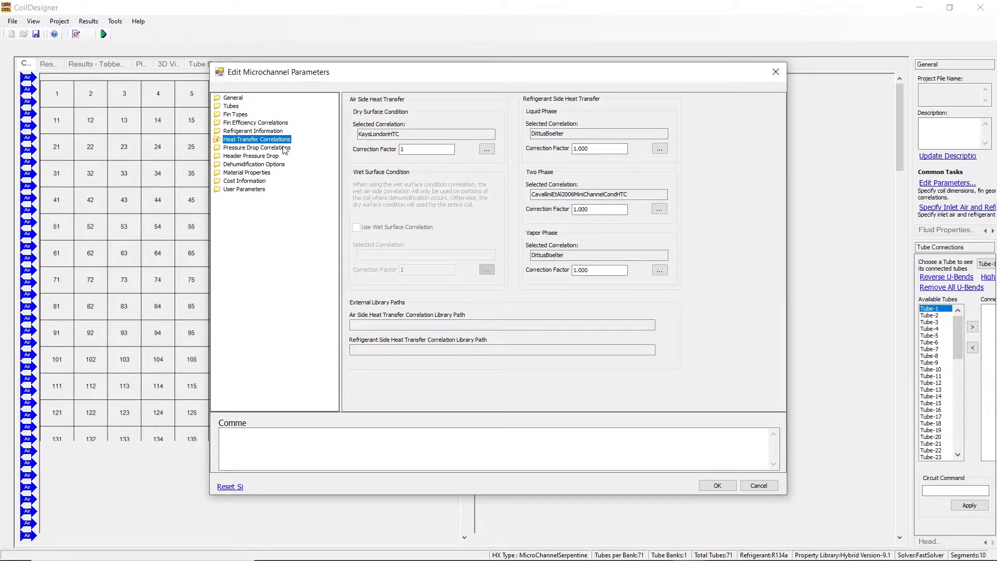
click(285, 149)
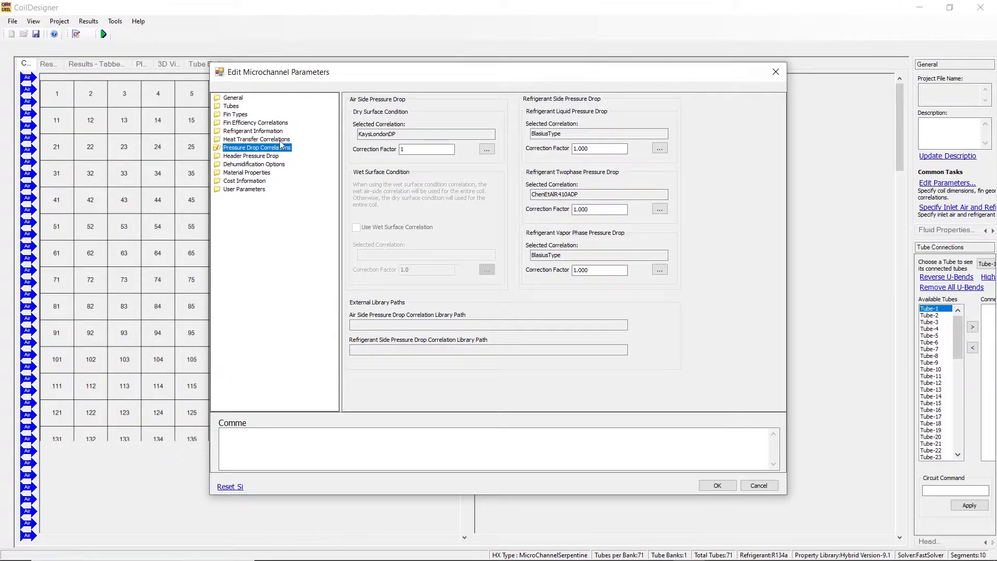
click(281, 140)
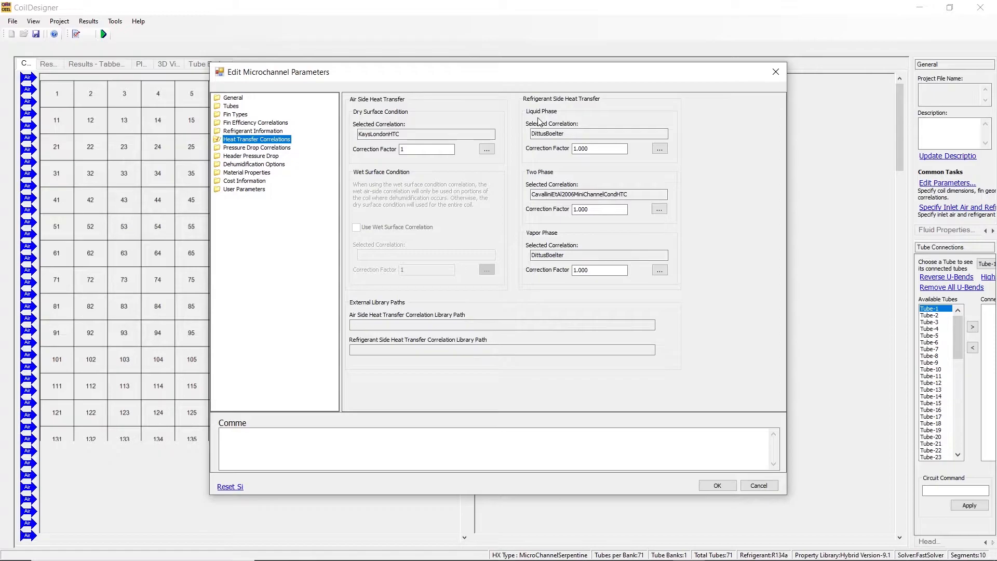
click(722, 486)
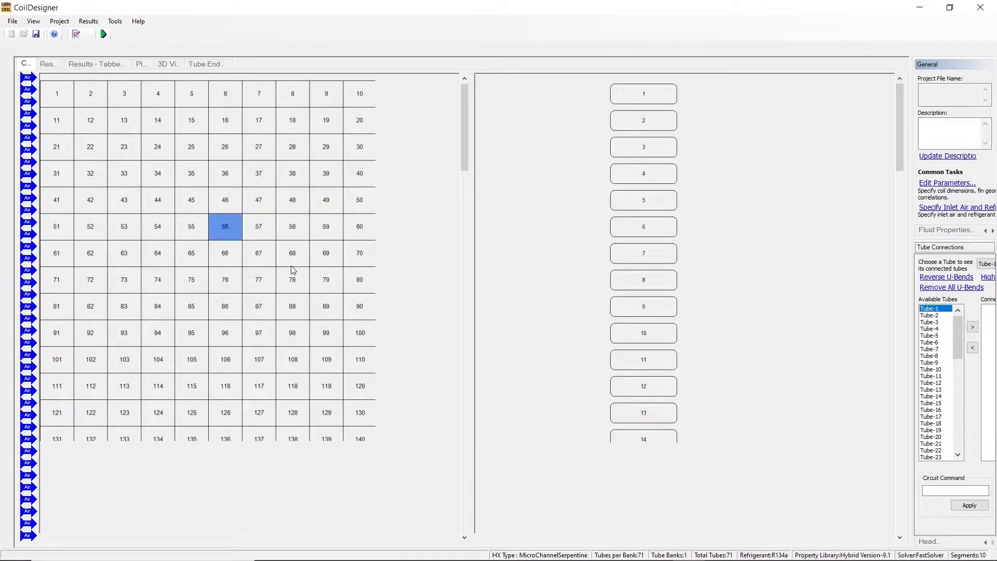
Step: Open the dry-surface air-side heat transfer correlation settings in the coil's parameters and inspect the available built-in correlations
click(55, 23)
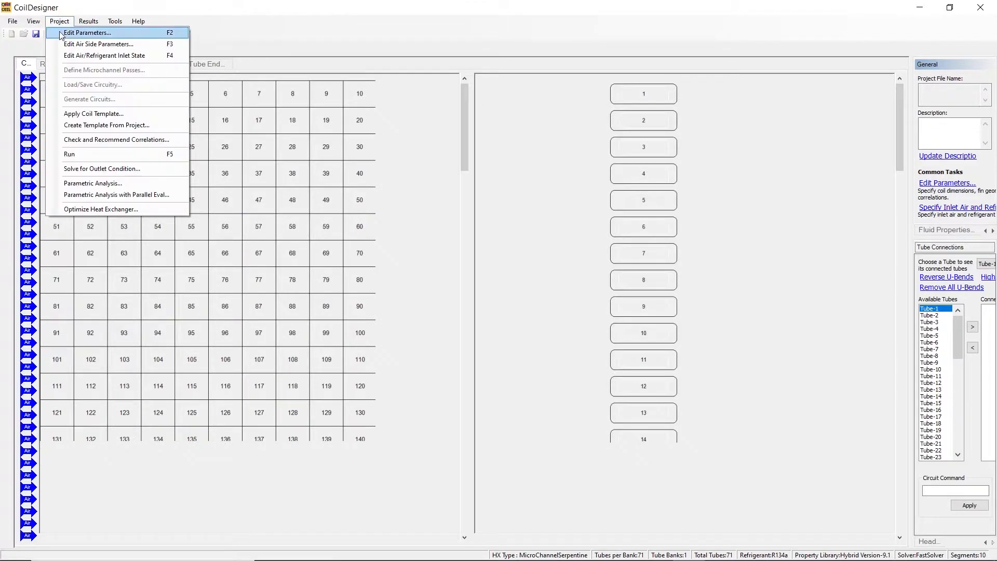
click(65, 33)
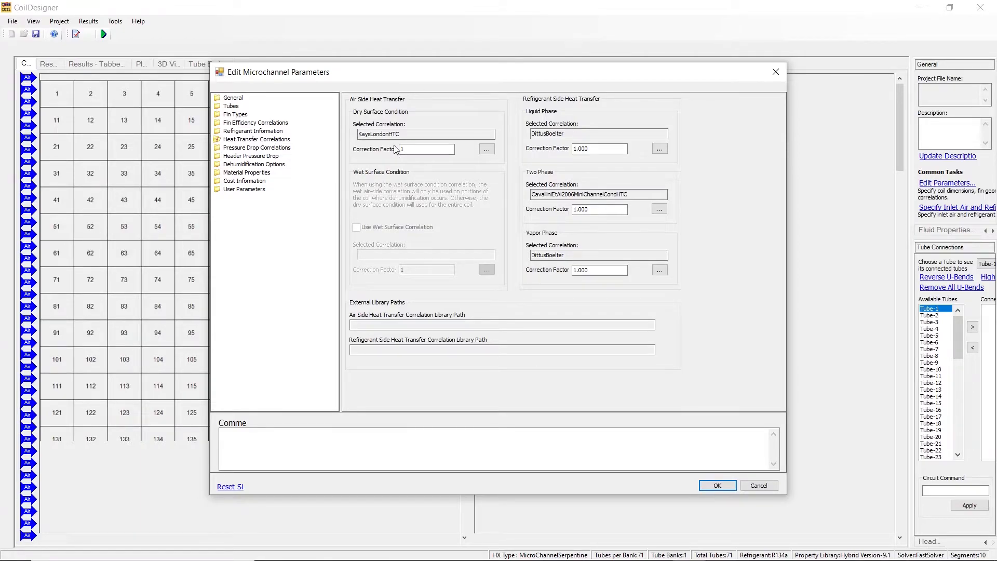
click(421, 148)
click(487, 149)
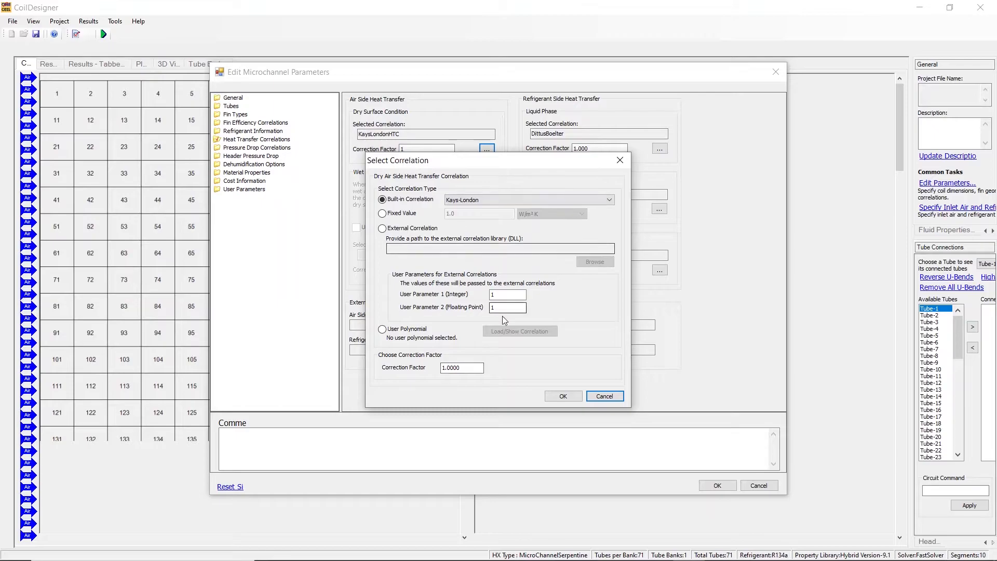
click(537, 203)
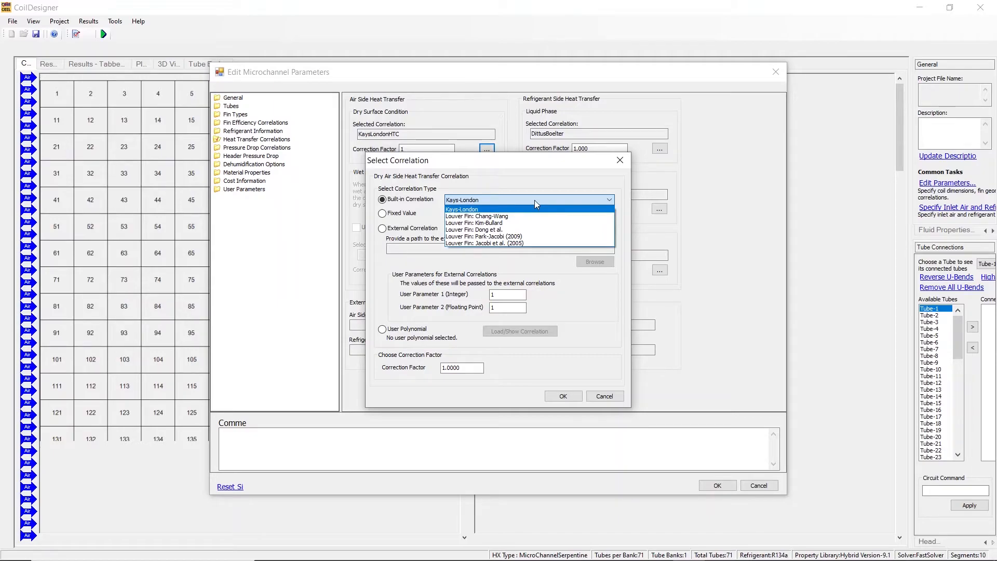
click(535, 200)
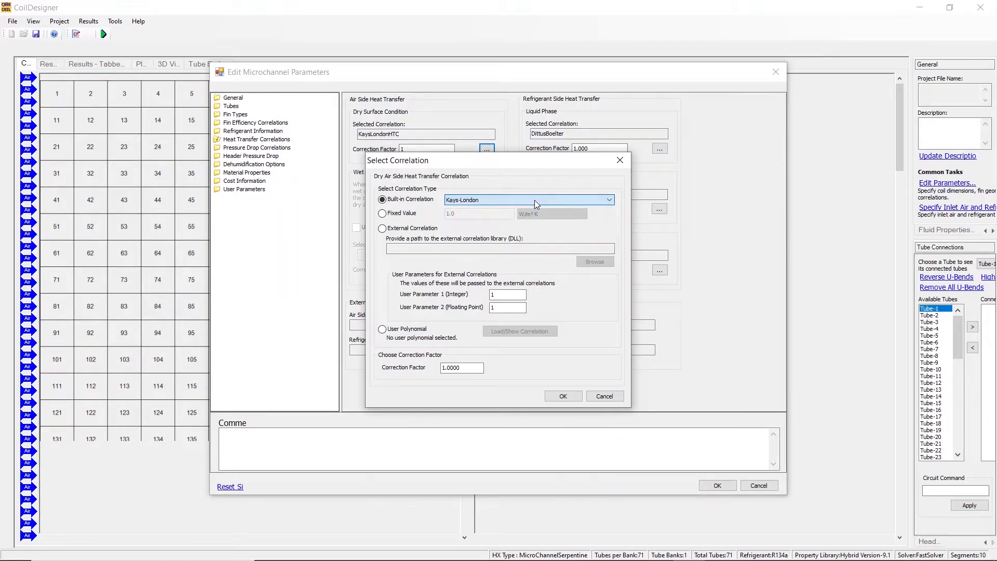
Step: Try the Fixed Value option for the dry air-side heat transfer correlation and check its available units
click(406, 214)
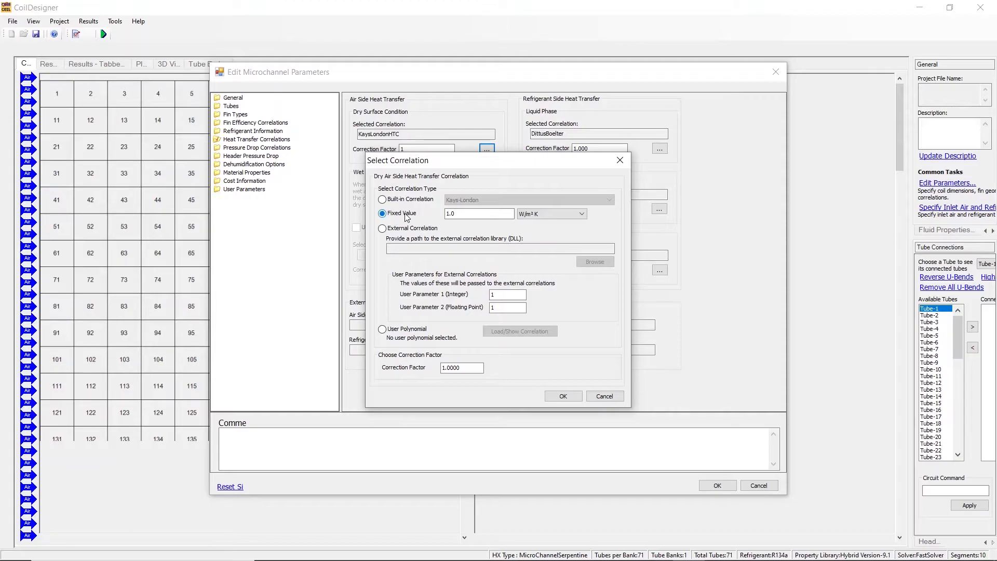
click(479, 217)
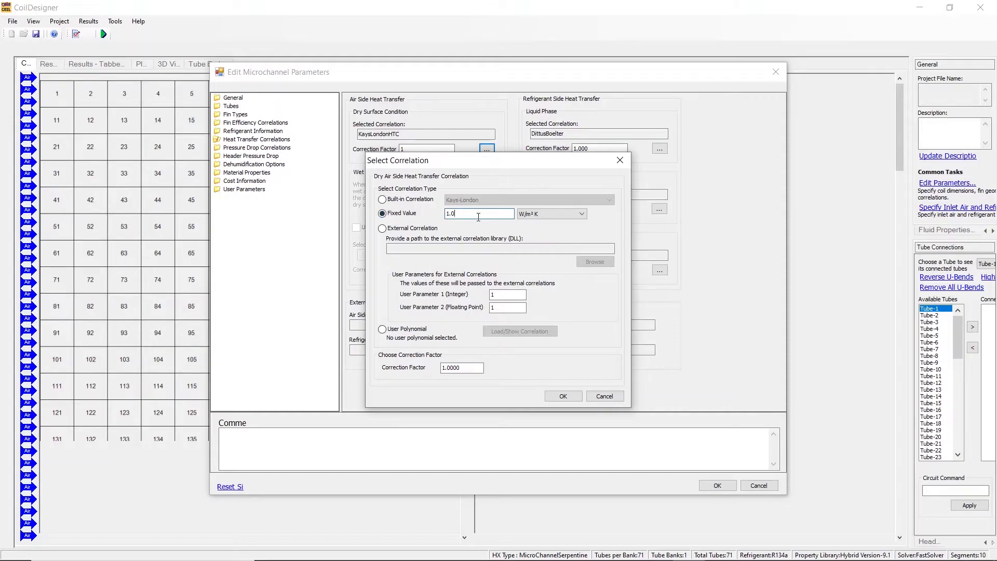
click(585, 213)
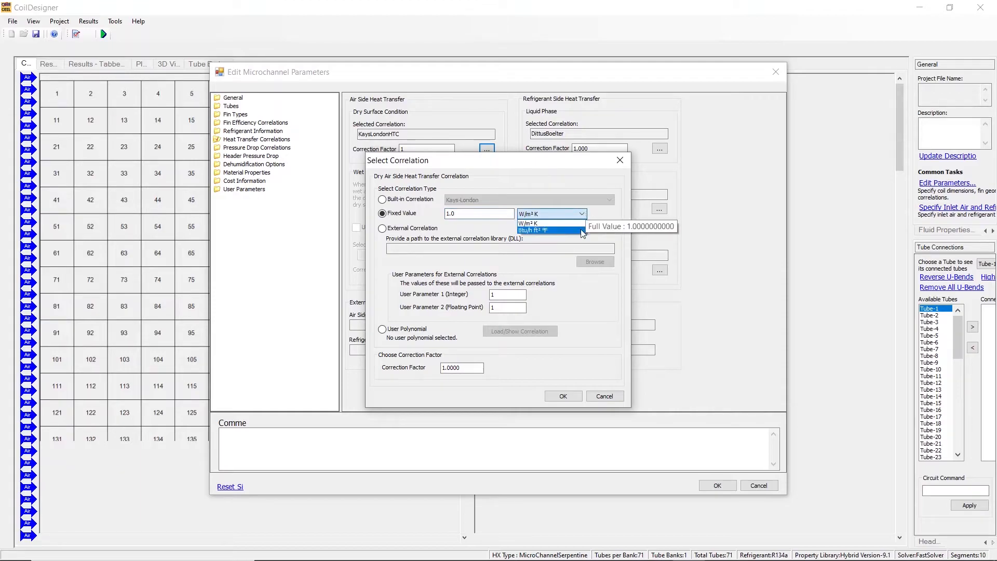
click(482, 229)
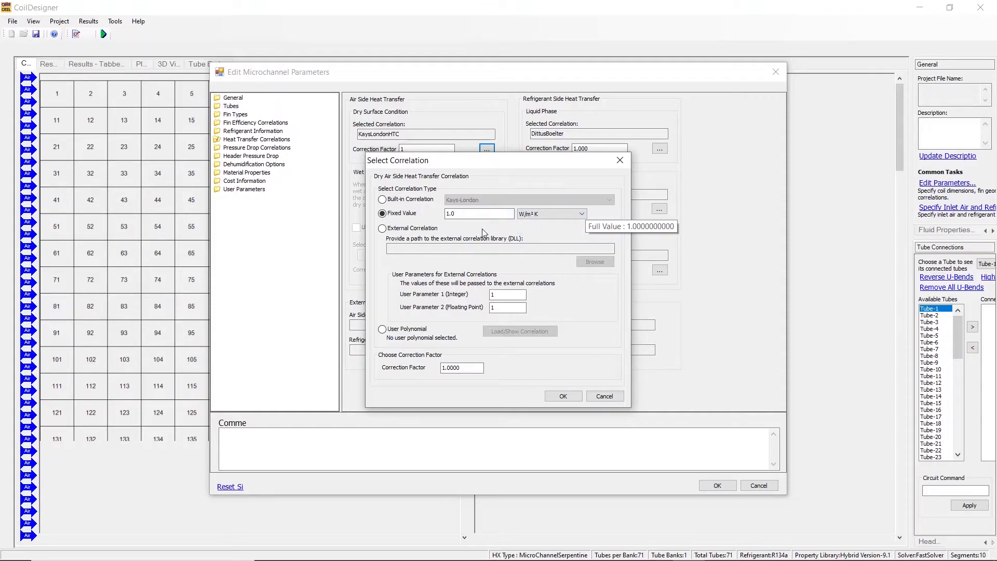
Step: Use the external library KaysLondonWavyMC.dll for the dry air-side heat transfer correlation and apply the coil's parameters
click(382, 232)
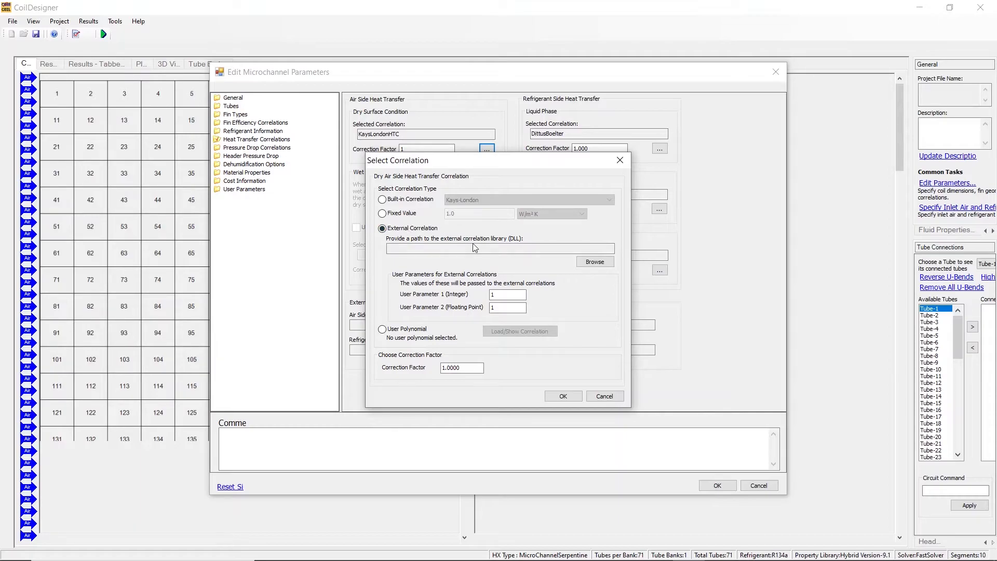
click(595, 261)
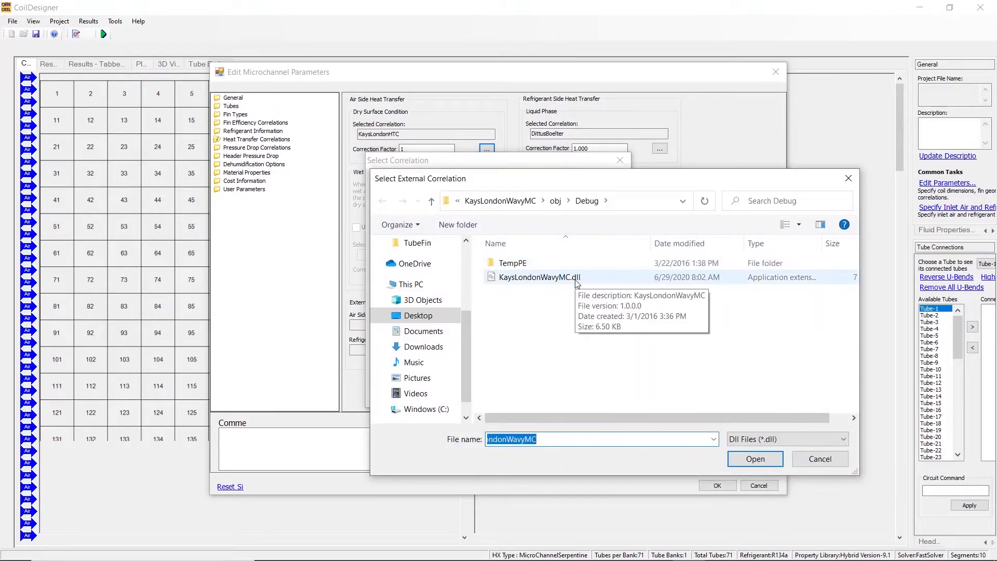
click(577, 281)
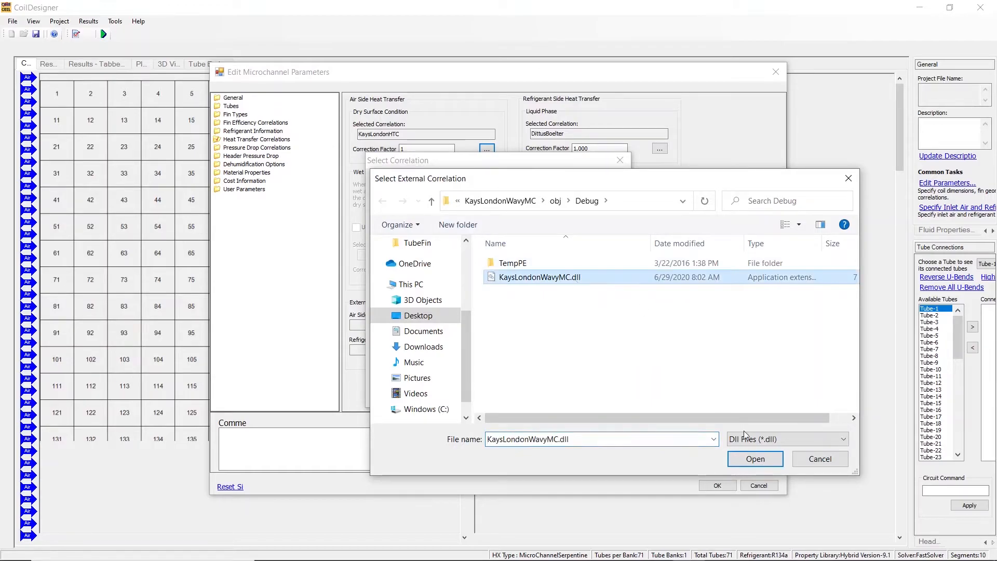
click(754, 459)
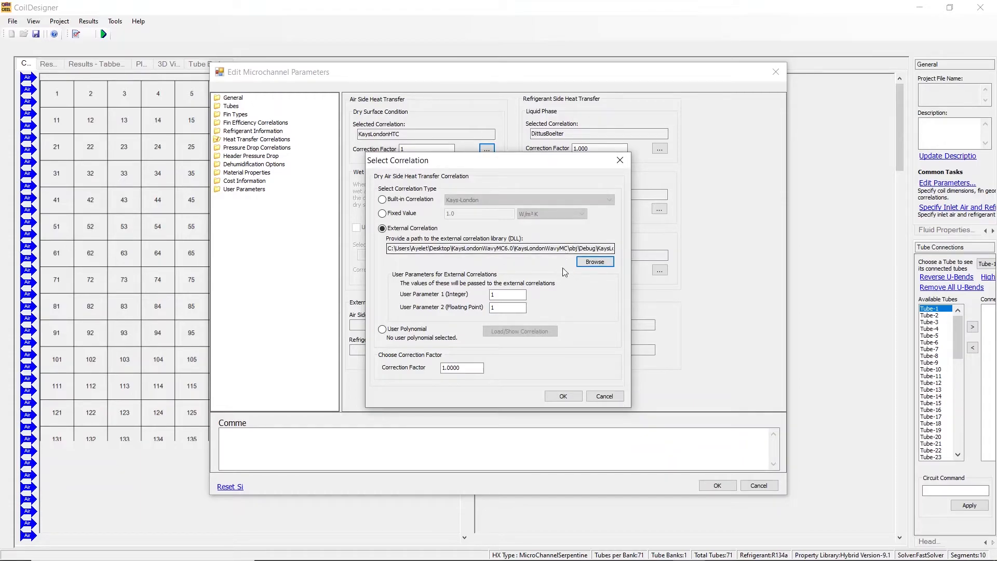
click(511, 293)
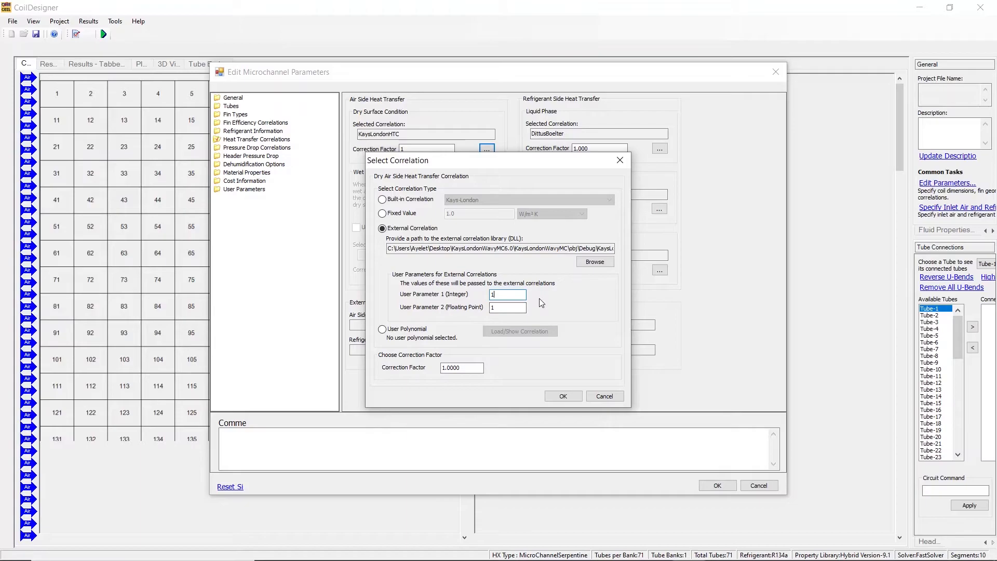
click(561, 396)
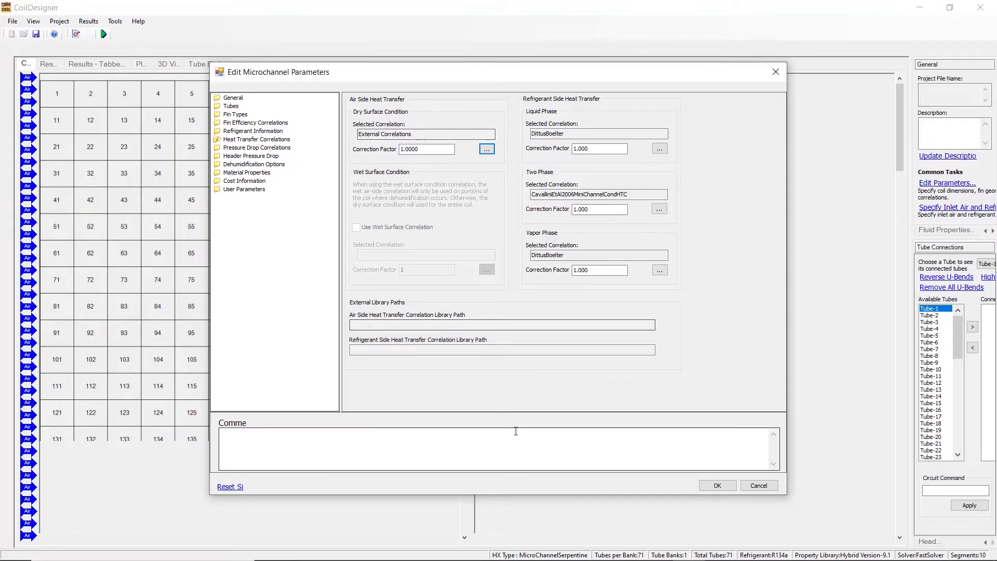
click(718, 485)
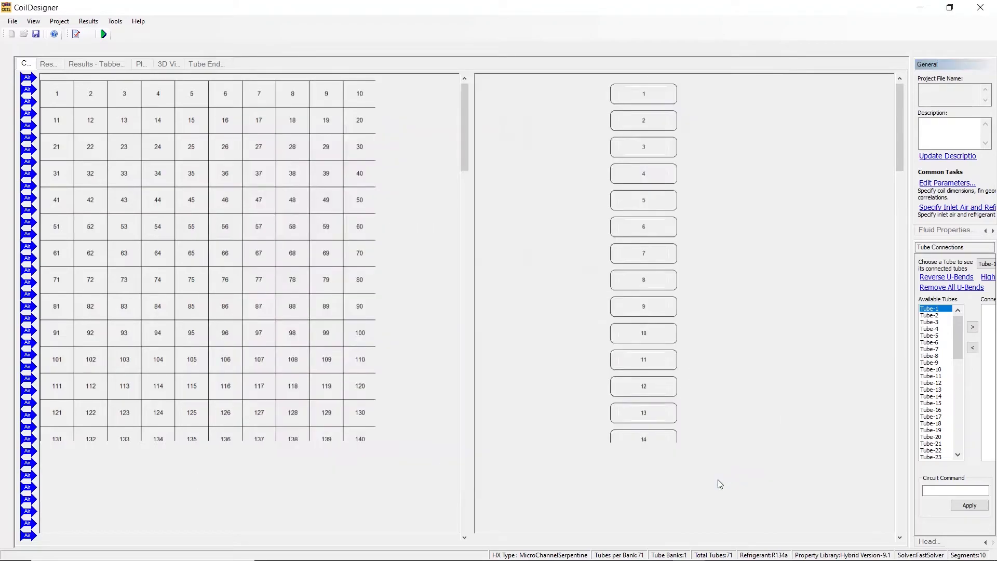
Step: Switch the coil's dry air-side heat transfer correlation type to User Polynomial and open its user-defined power series correlation settings
click(939, 187)
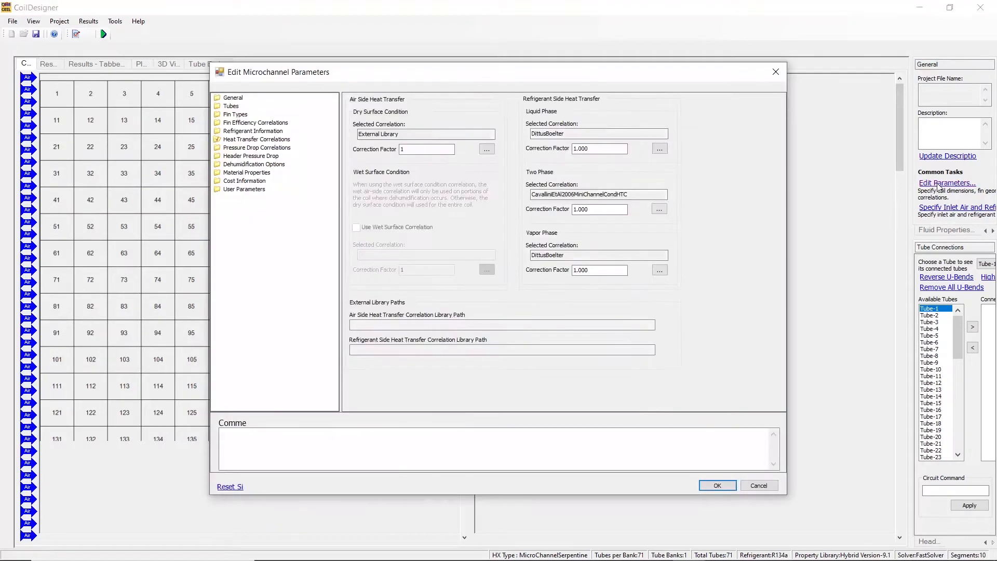
click(486, 150)
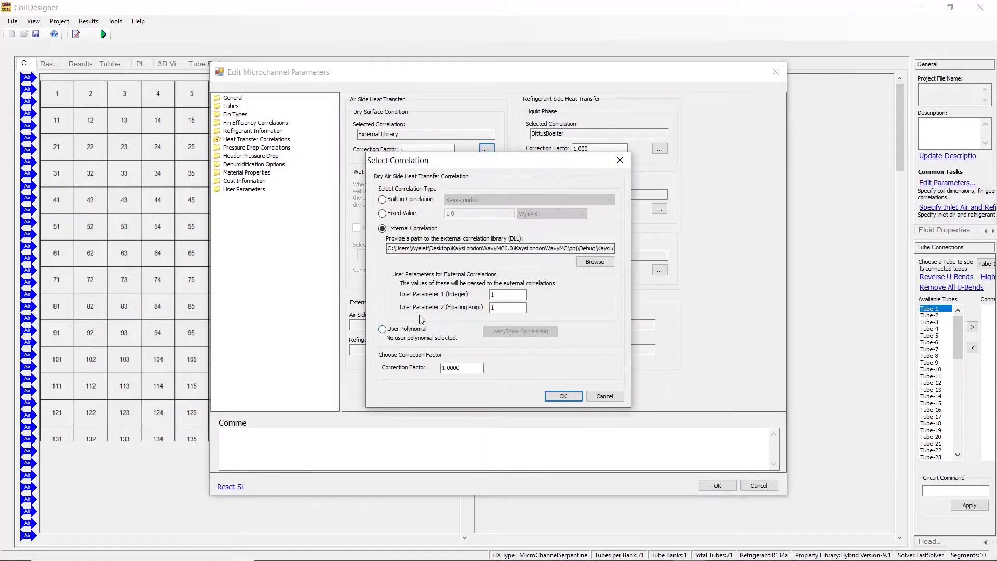
click(383, 330)
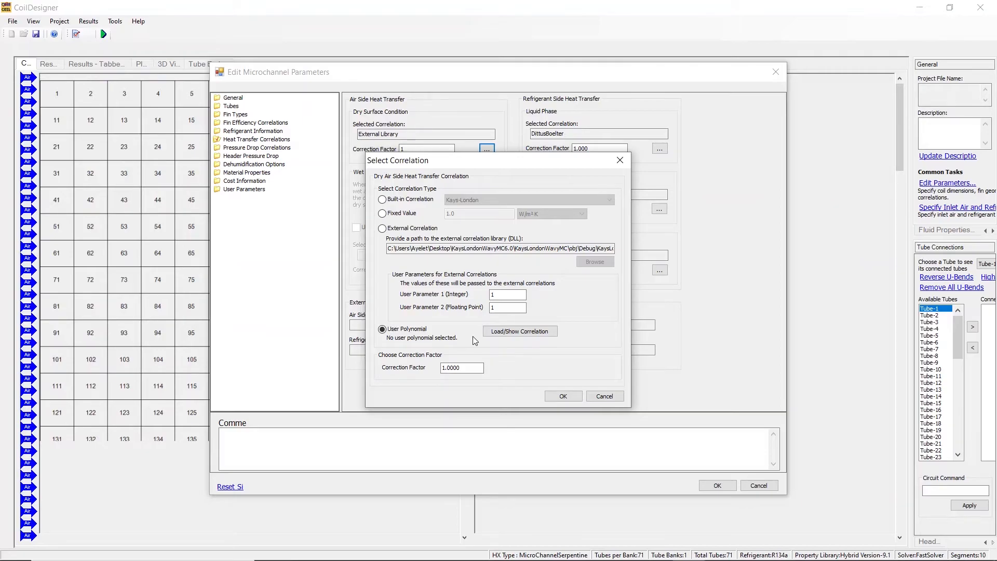
click(529, 338)
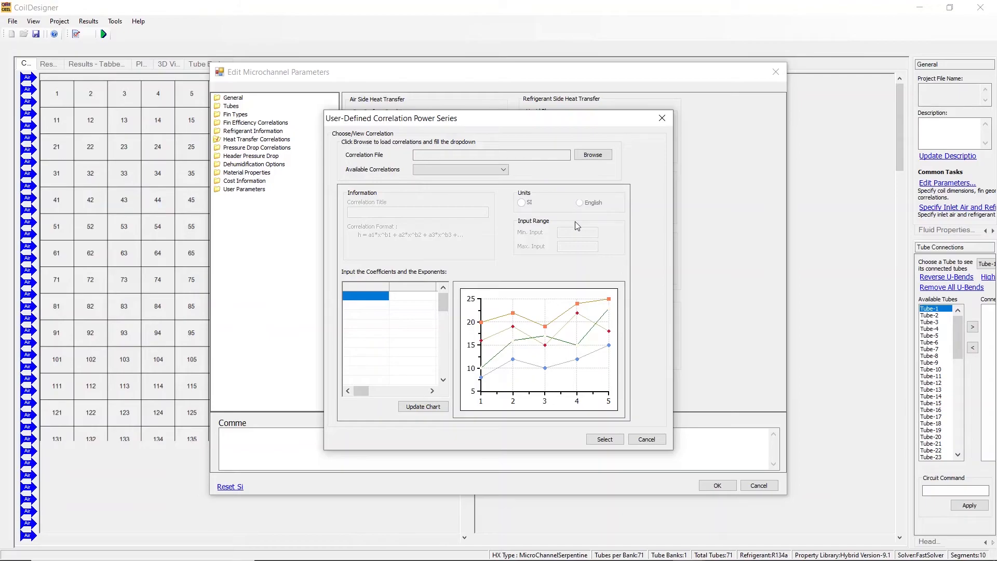
Step: Load the correlation file "correlation sample.cdcorr" from the Debug folder, checking the accepted file type and dismissing the warning
click(607, 157)
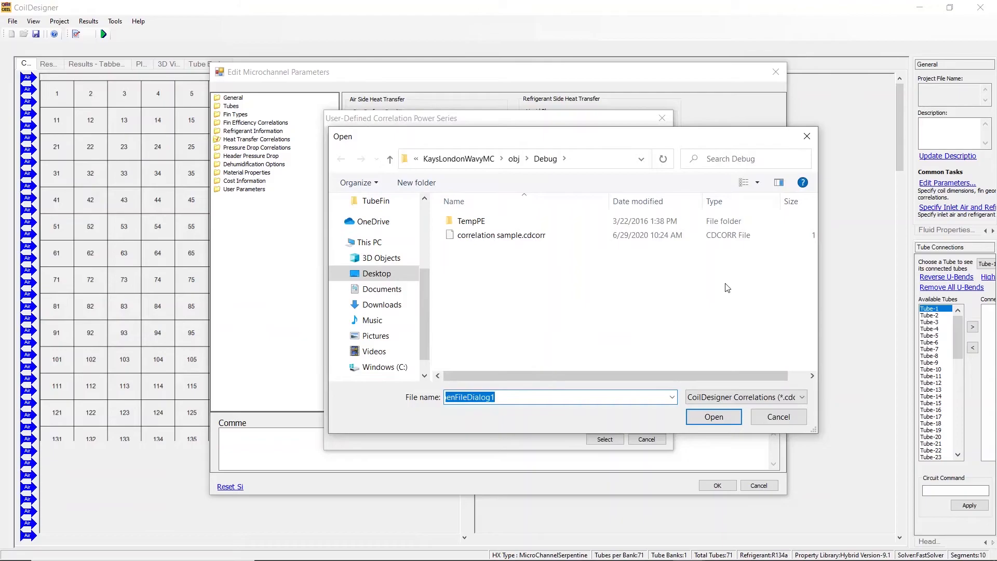
click(698, 398)
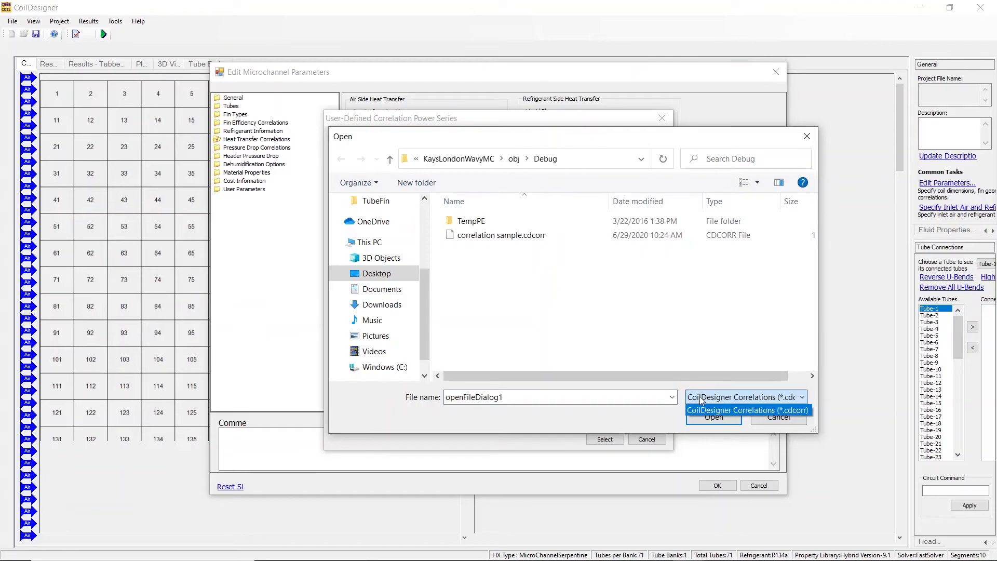
click(700, 398)
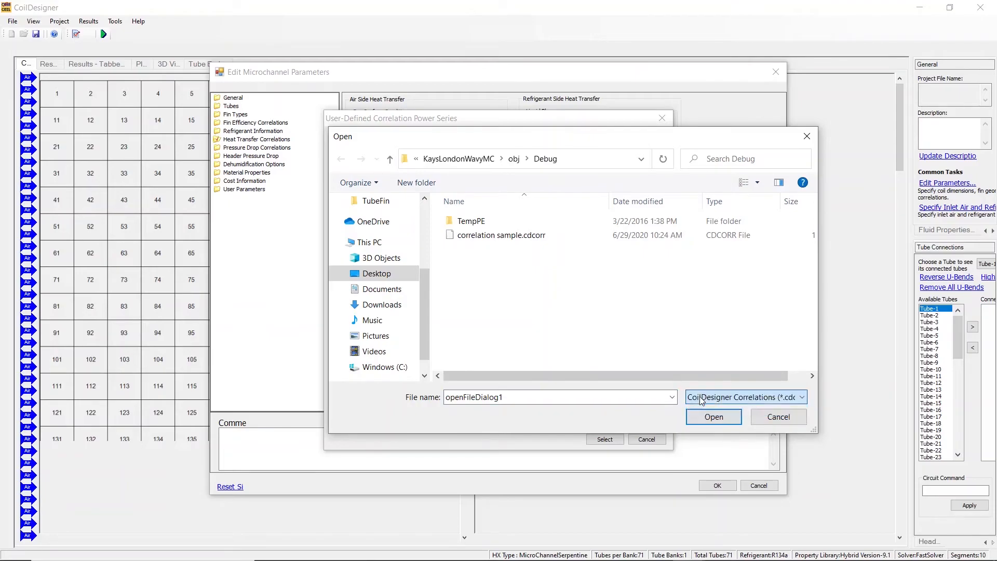
click(700, 240)
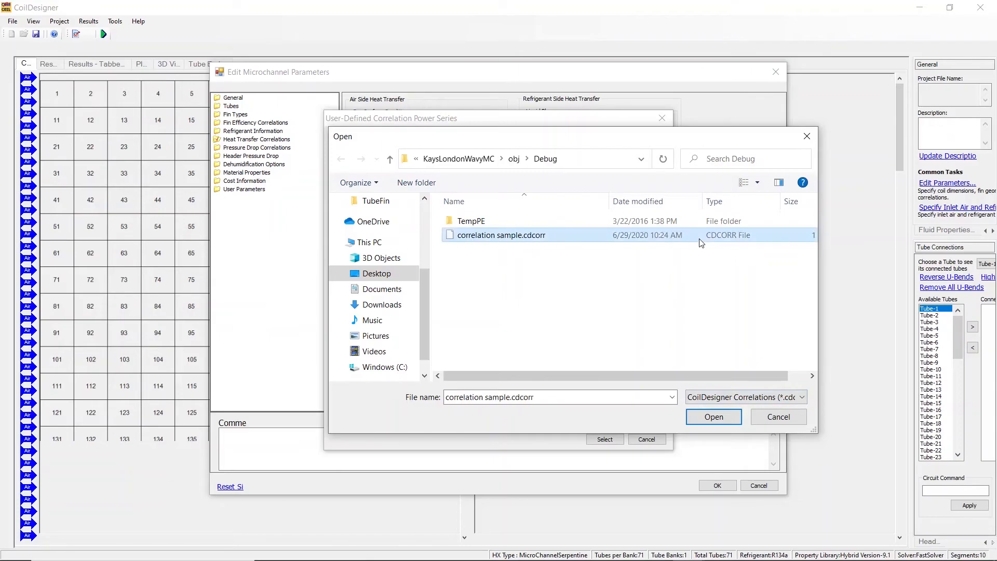
click(719, 416)
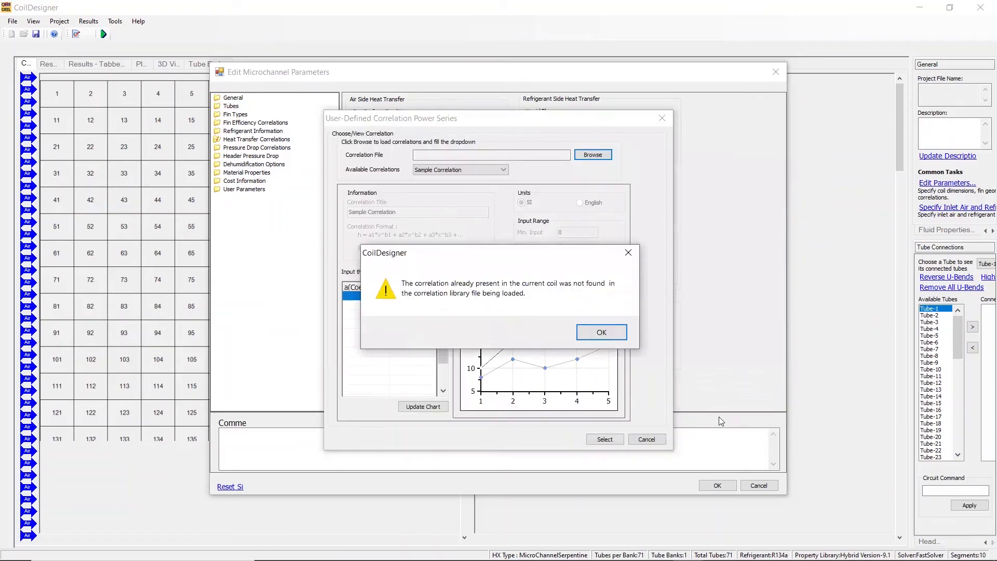
click(601, 333)
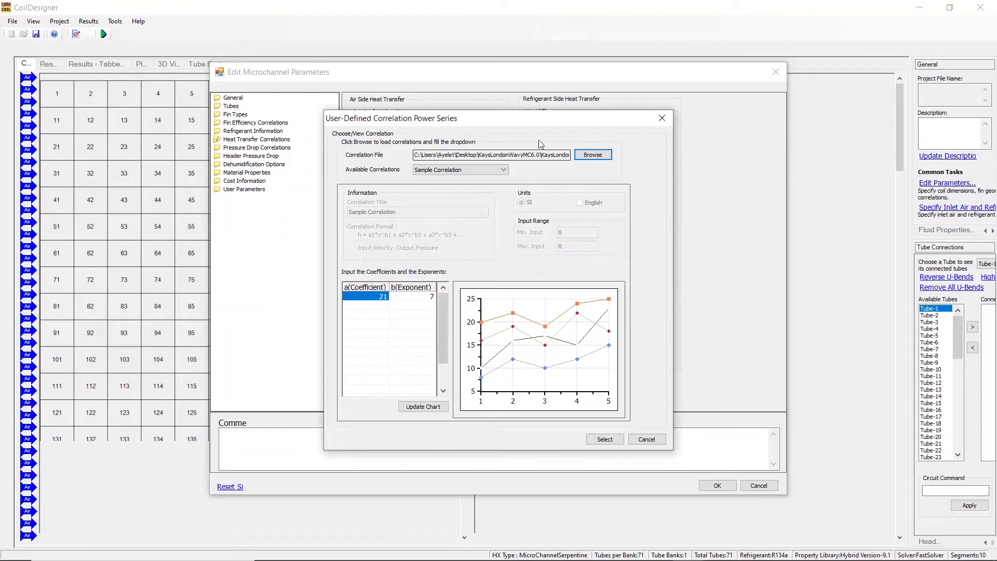
Step: Select Sample Correlation as the dry air-side user polynomial and apply the coil's parameters
click(504, 169)
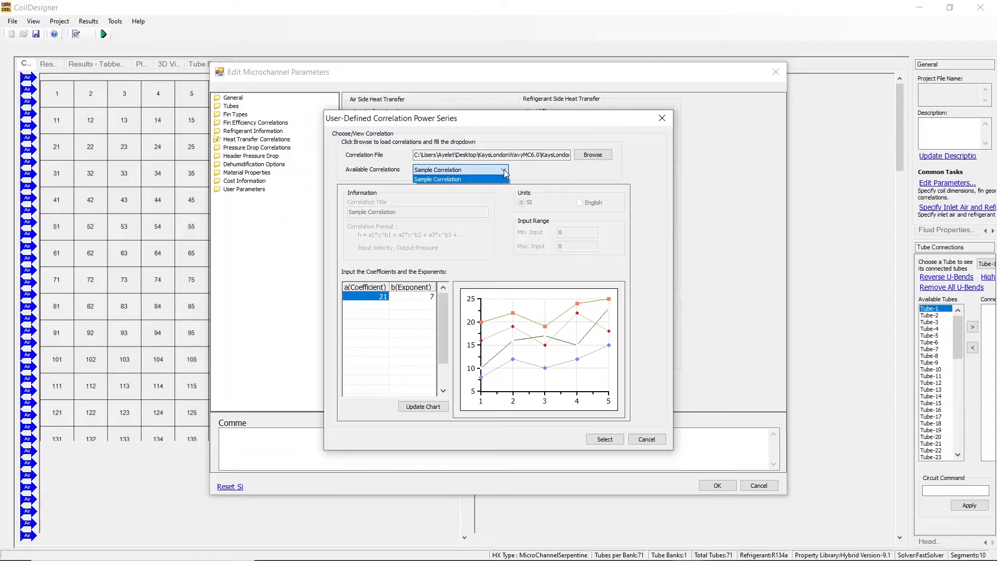
click(481, 179)
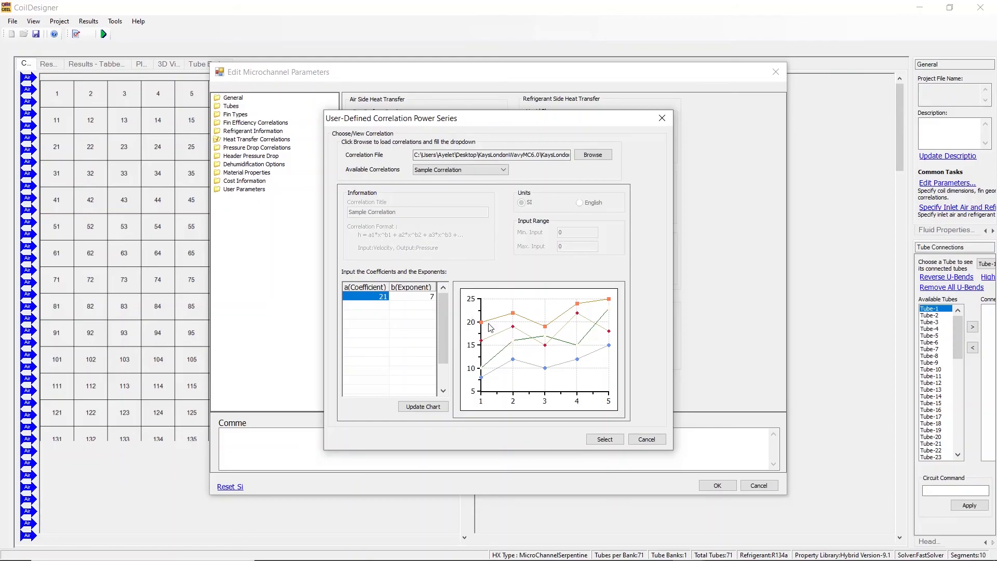
click(605, 440)
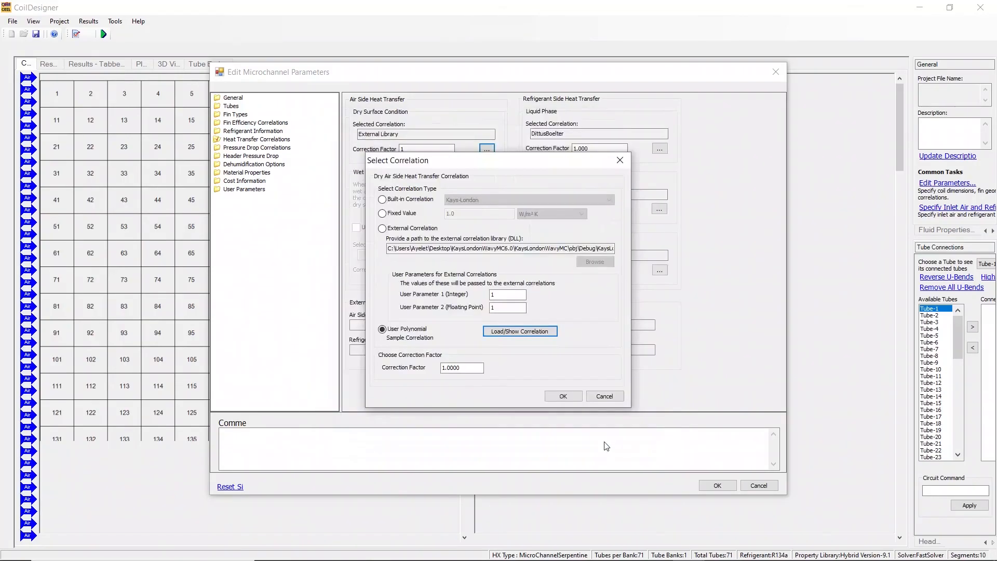
click(565, 394)
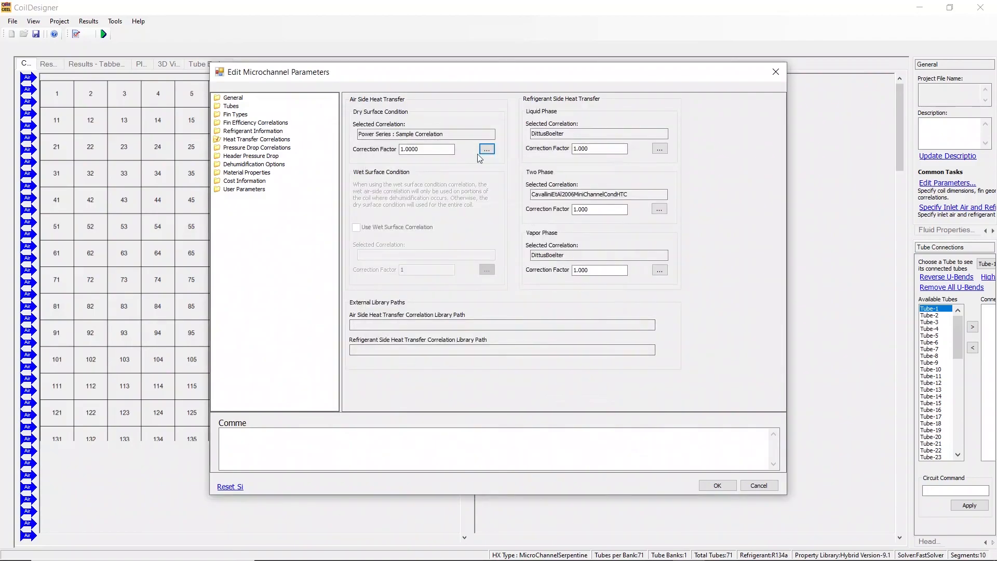
click(718, 486)
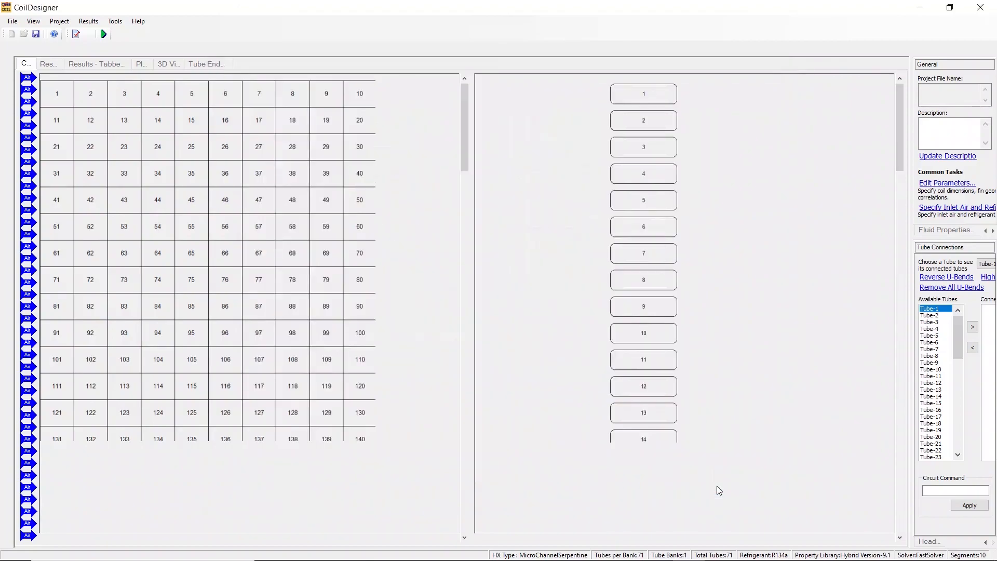